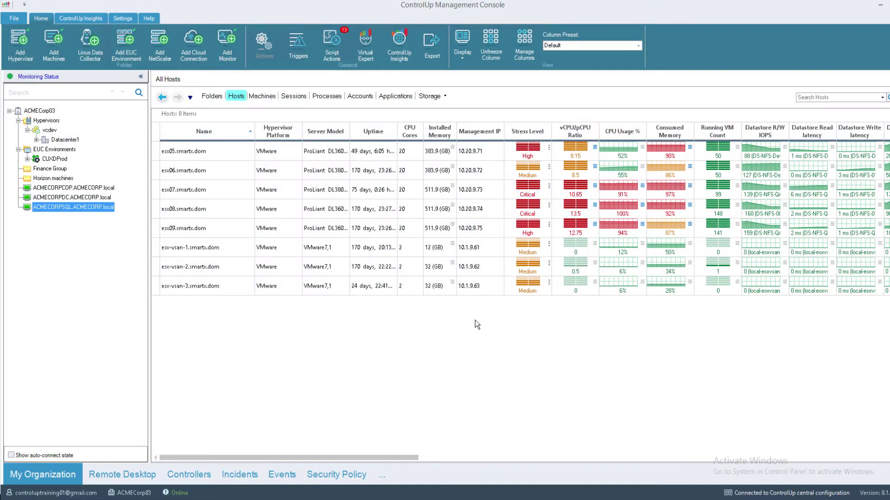
Start a VMware Horizon connection named 'Horizon Machines' for server cuView7Connect.controlUp.demo
click(131, 41)
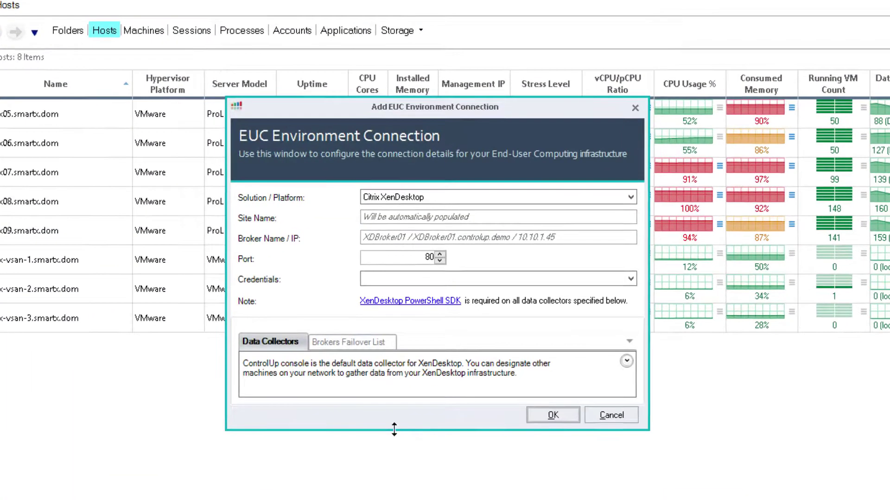
click(453, 195)
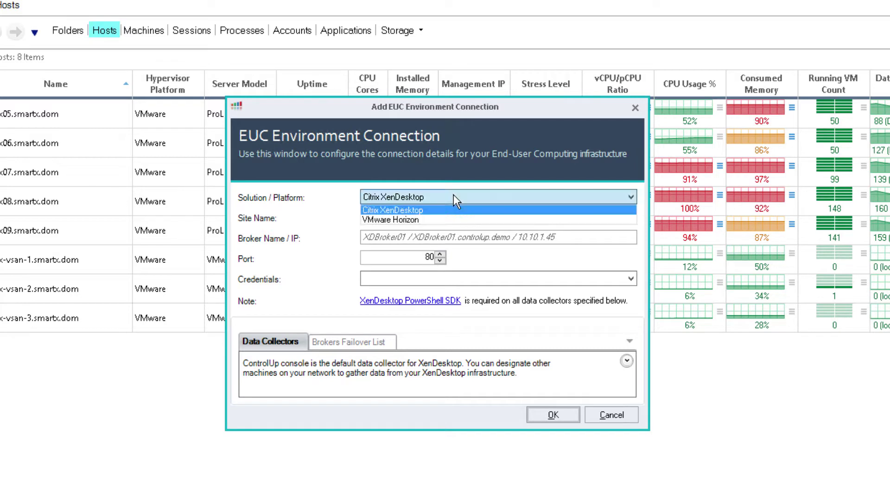
click(446, 220)
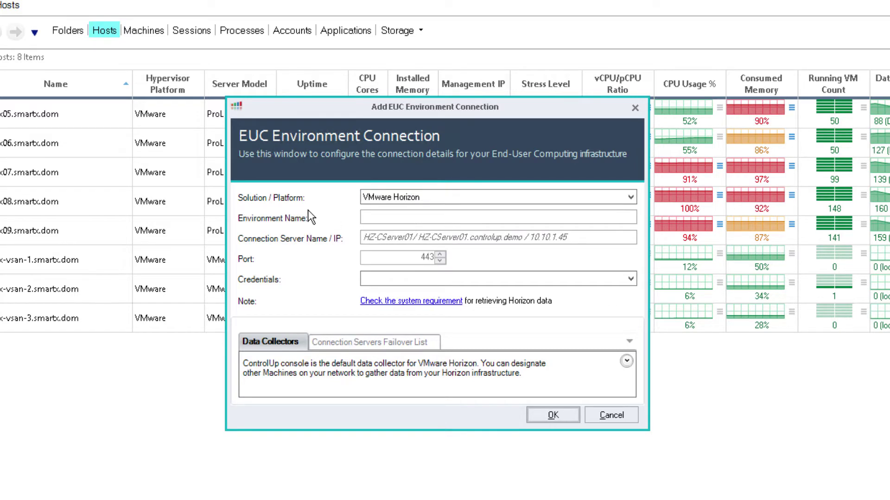
click(381, 217)
text(Hor)
text(izon Machine)
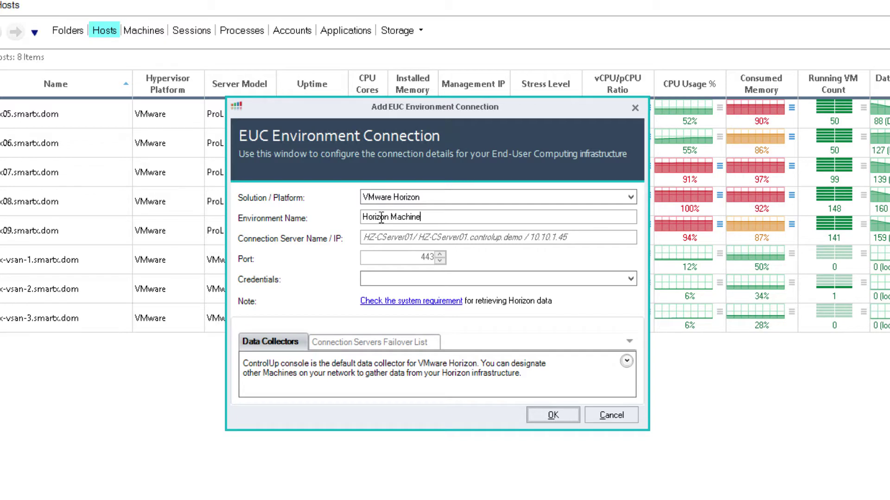
text(s)
click(427, 239)
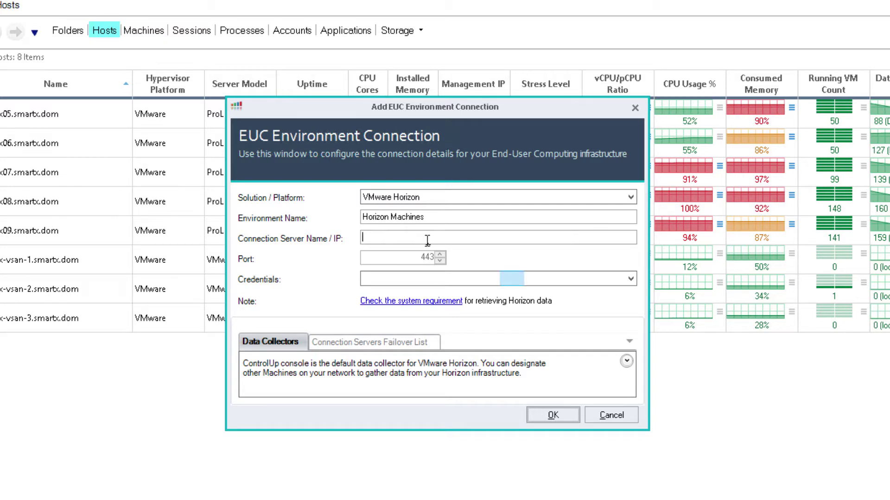
text(cuView7Connect.controlUp.demo)
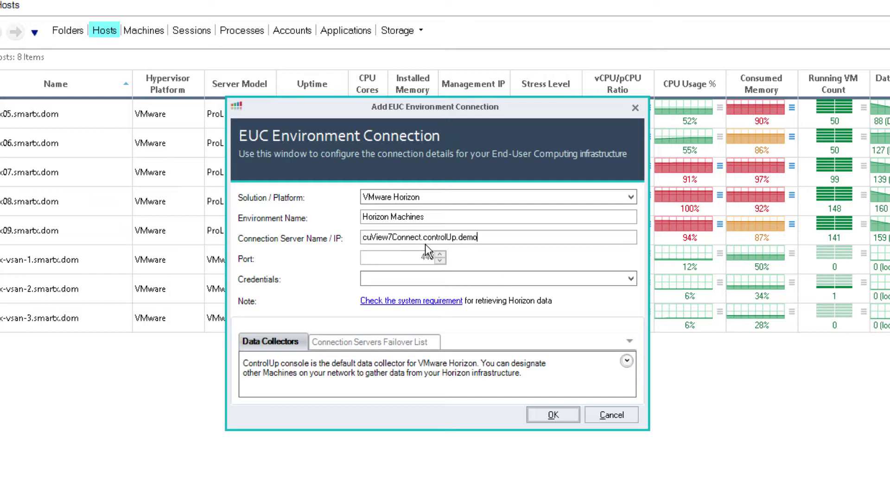
Choose the controlup.demo\cuvmw credentials and submit the Horizon connection
click(508, 279)
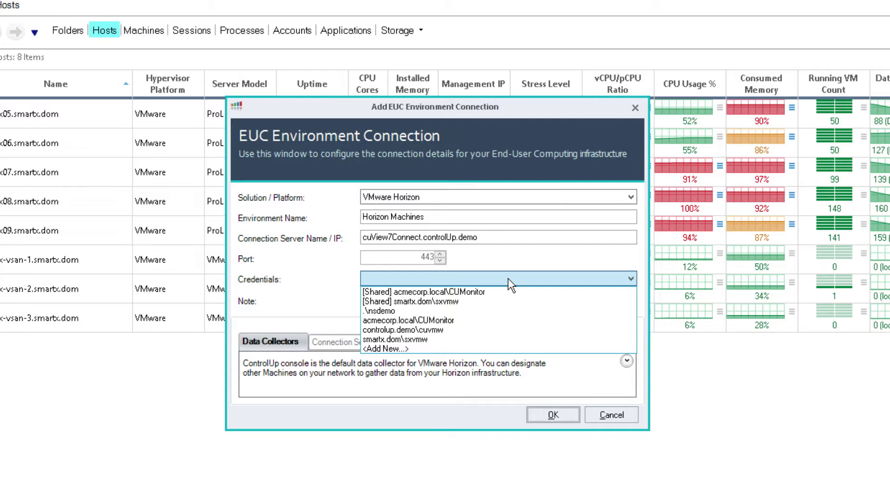
click(491, 330)
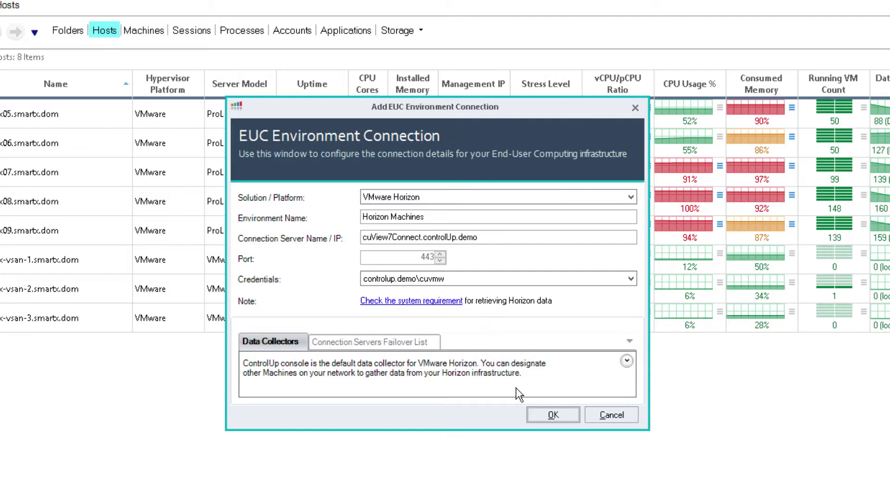
click(552, 416)
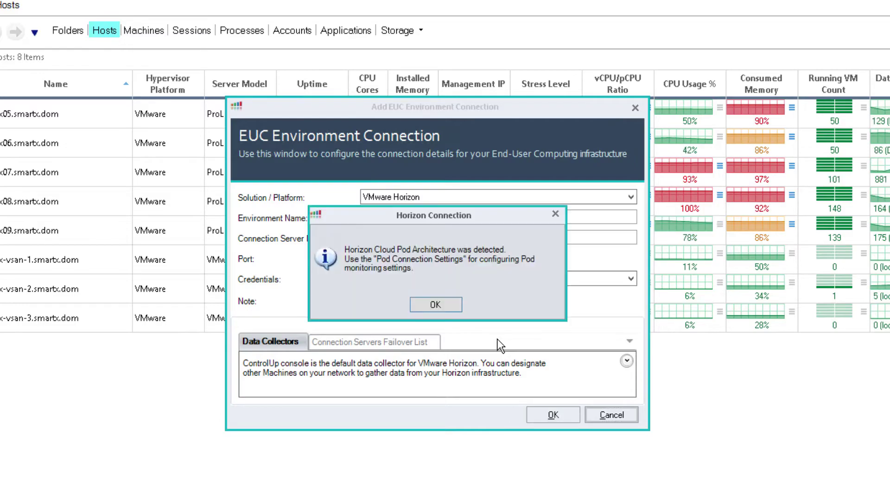
Acknowledge the Horizon Cloud Pod Architecture notice to add both pod clusters
click(452, 307)
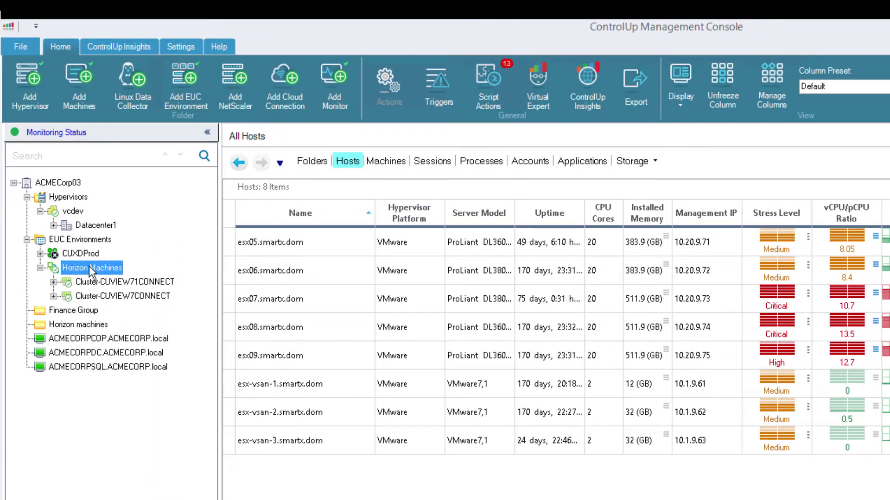
Untick 'Add this Pod' for CUVIEW71CONNECT in the Horizon Machines pod settings and confirm the removal
right_click(60, 175)
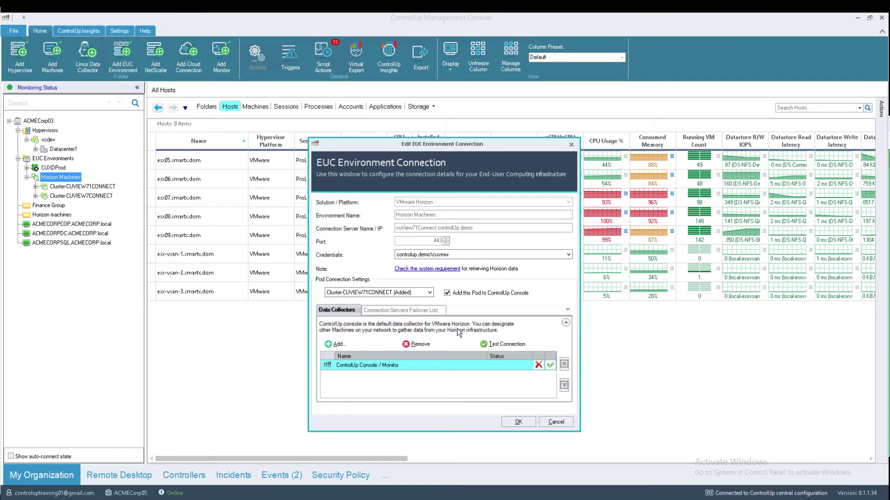
click(430, 293)
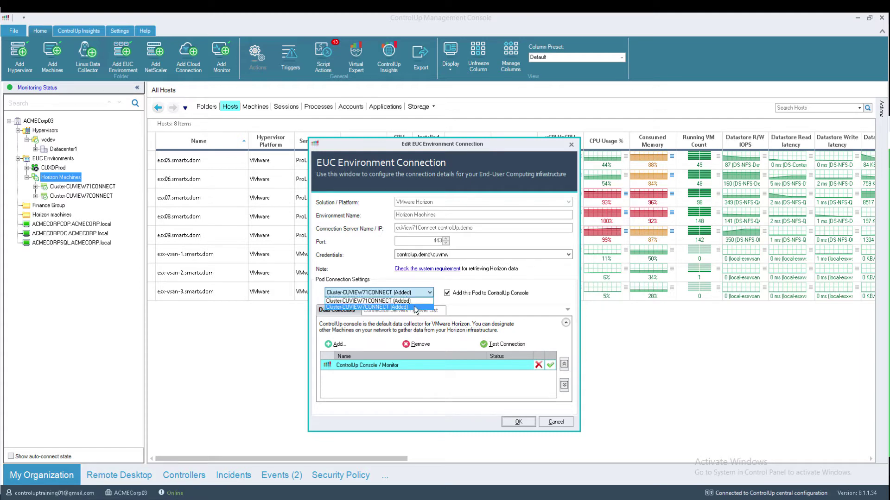
click(446, 293)
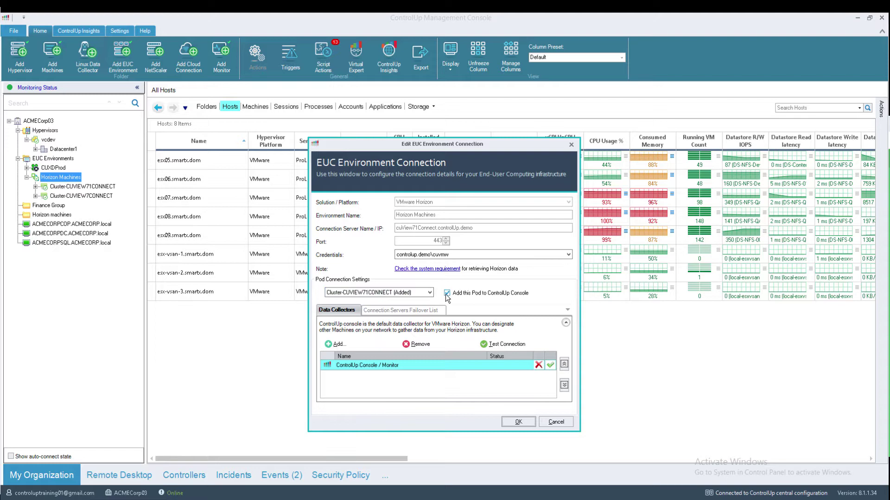
click(448, 294)
click(514, 421)
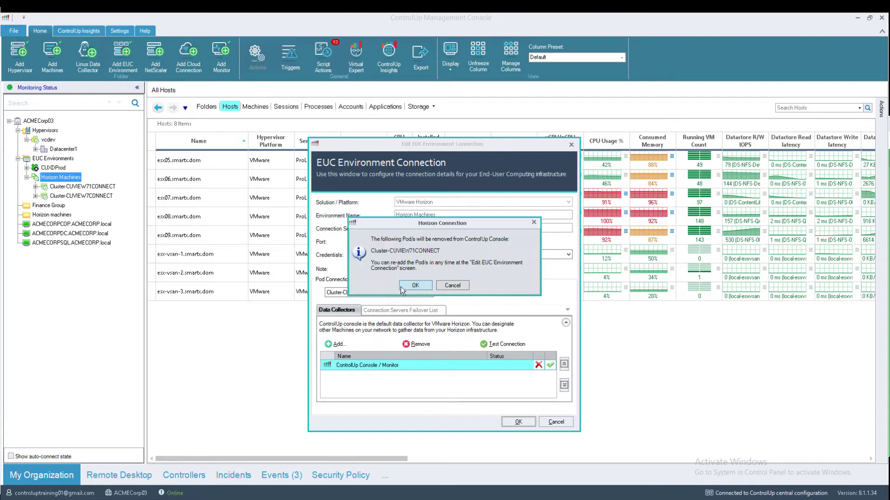
click(400, 287)
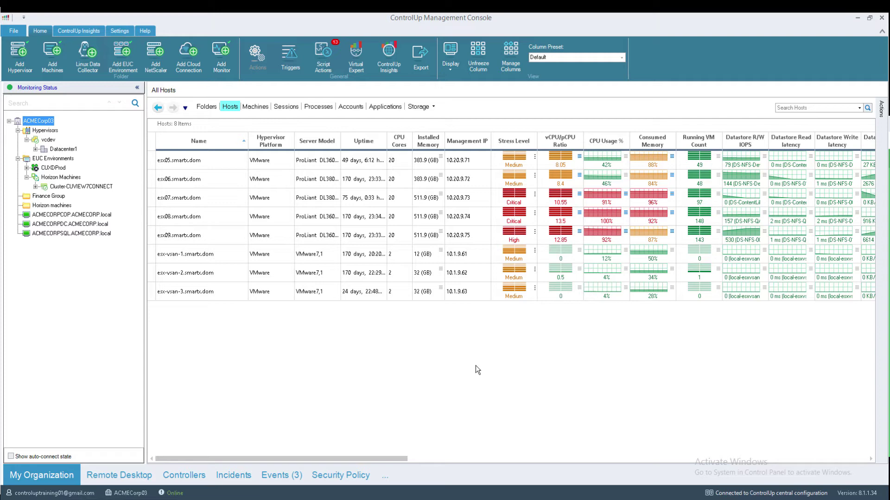
Focus on Horizon Machines and apply the Horizon Pools column preset
right_click(61, 177)
click(85, 182)
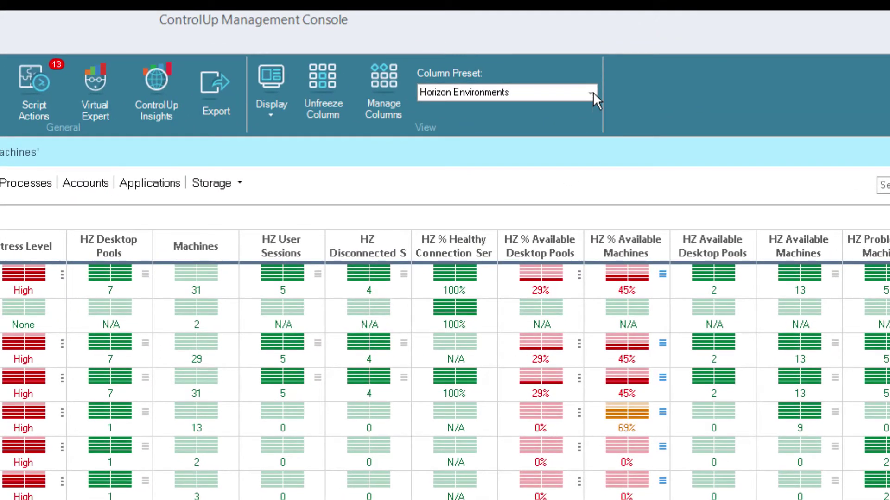
click(593, 92)
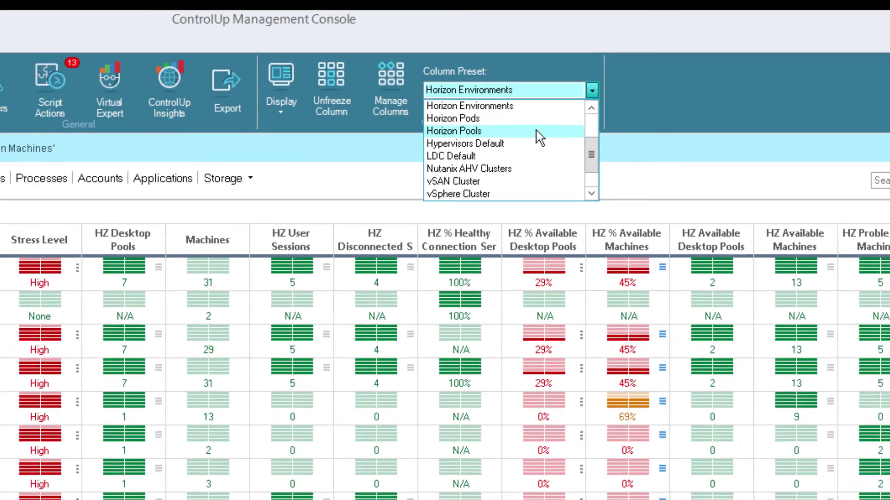
click(534, 134)
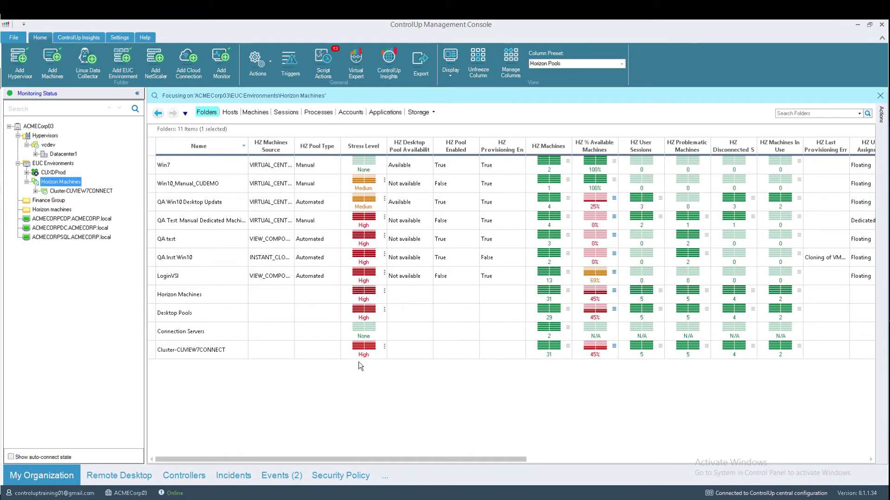
Browse the QA Inst Win10 pool's Horizon actions, then the hz7-win10-10 machine's actions
right_click(228, 259)
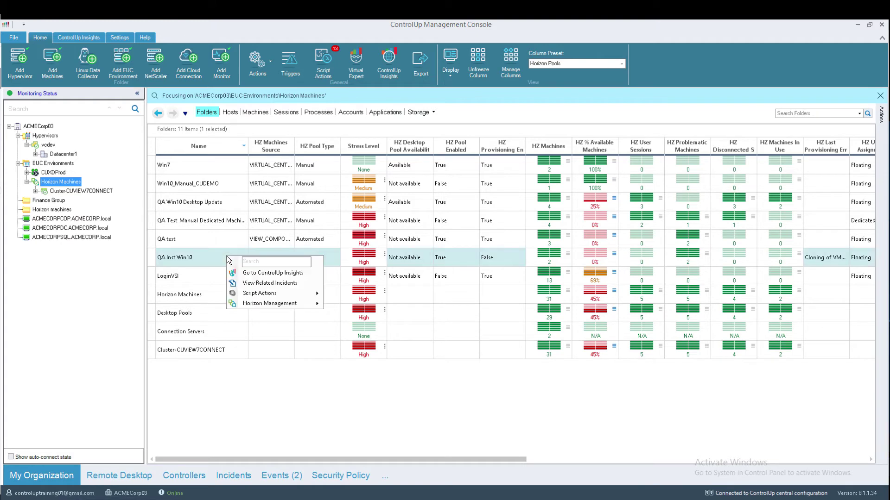
mouse_move(270, 304)
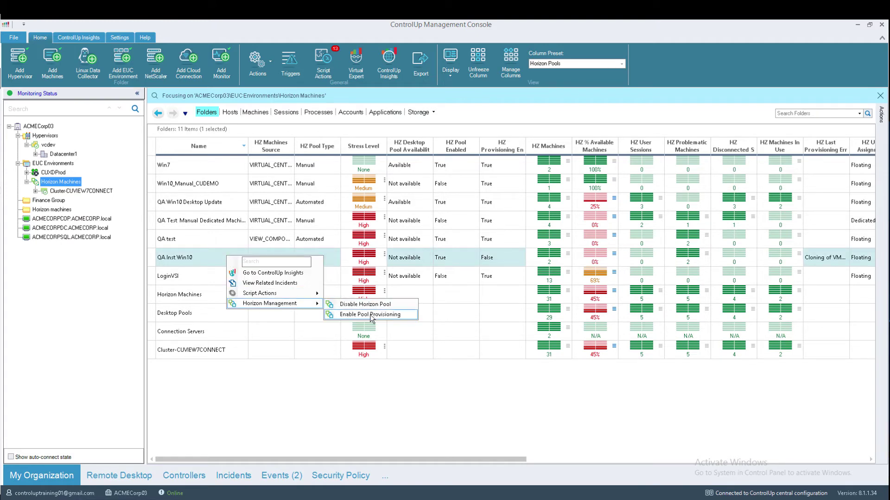
click(408, 392)
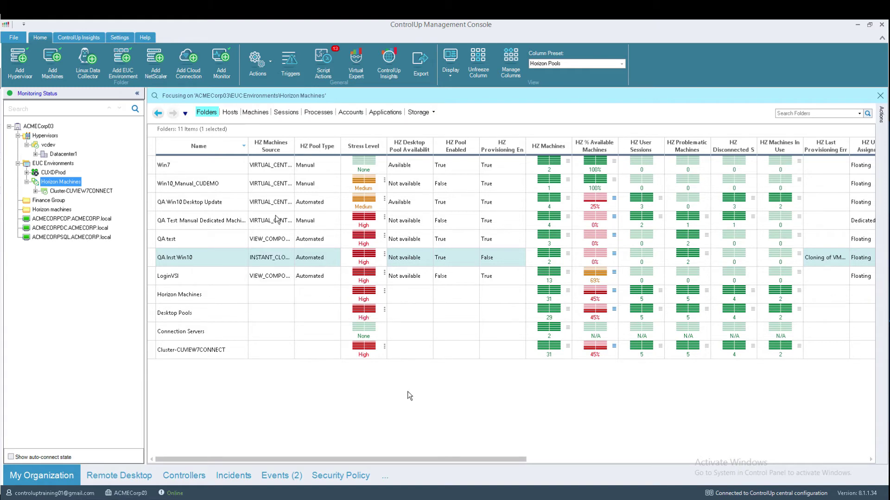
click(255, 112)
right_click(223, 204)
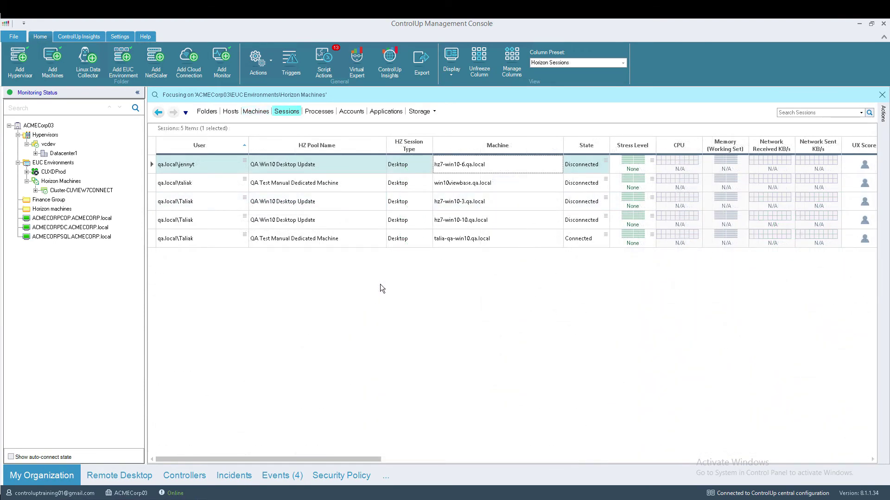
Review the Horizon log-off options for the hz7-win10-10 desktop session
click(337, 220)
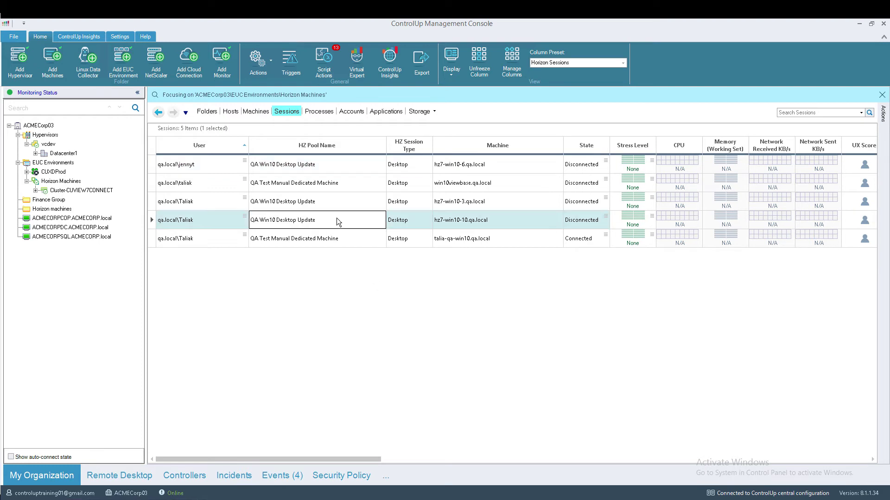
right_click(342, 223)
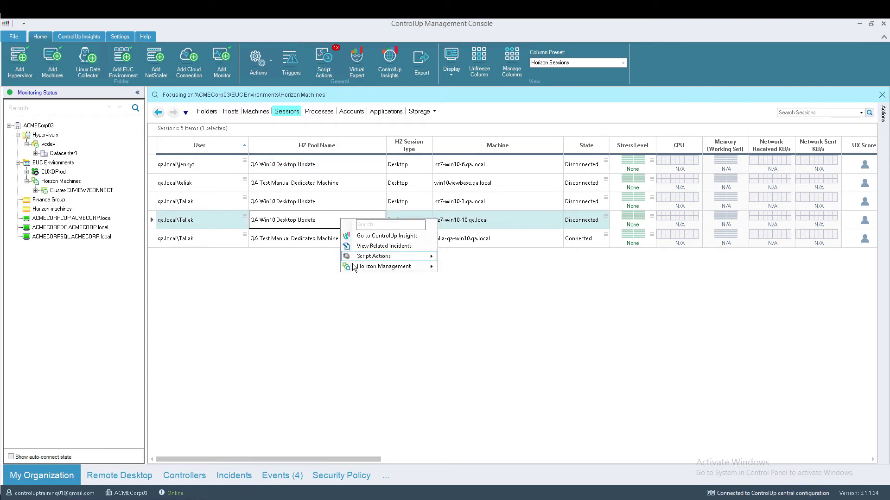
mouse_move(384, 267)
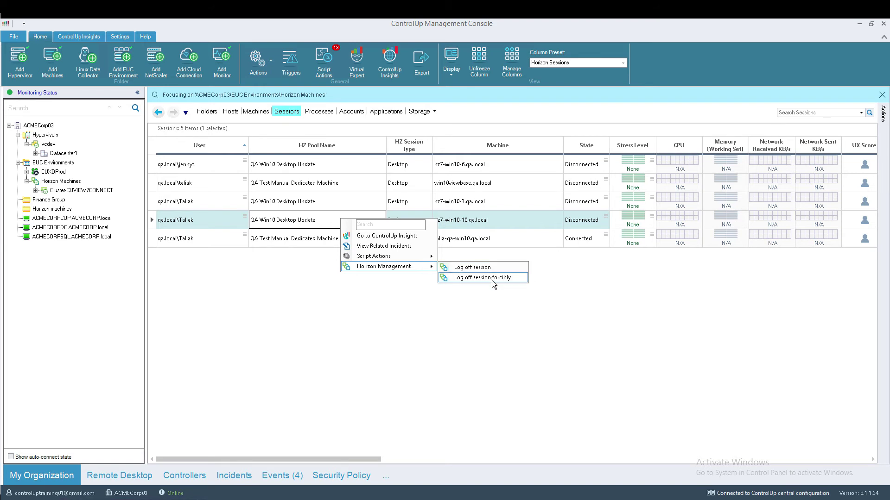
click(510, 333)
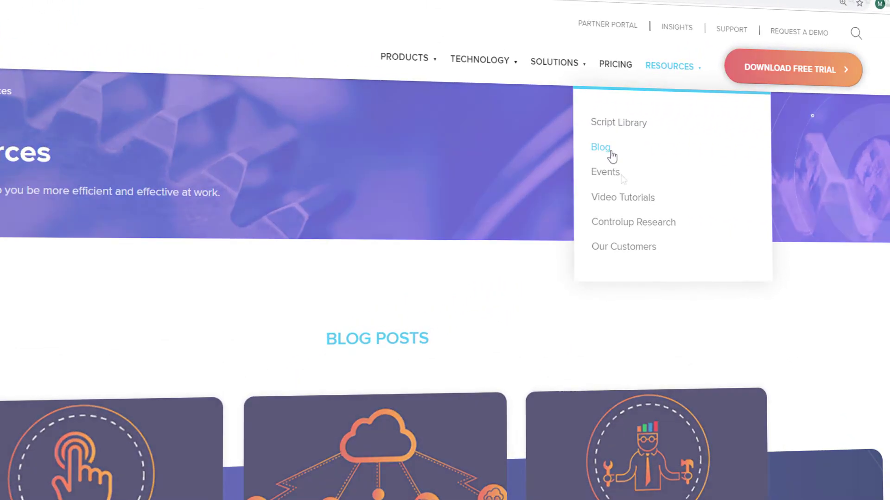
Open the ControlUp Blog from the website's Resources menu
click(618, 147)
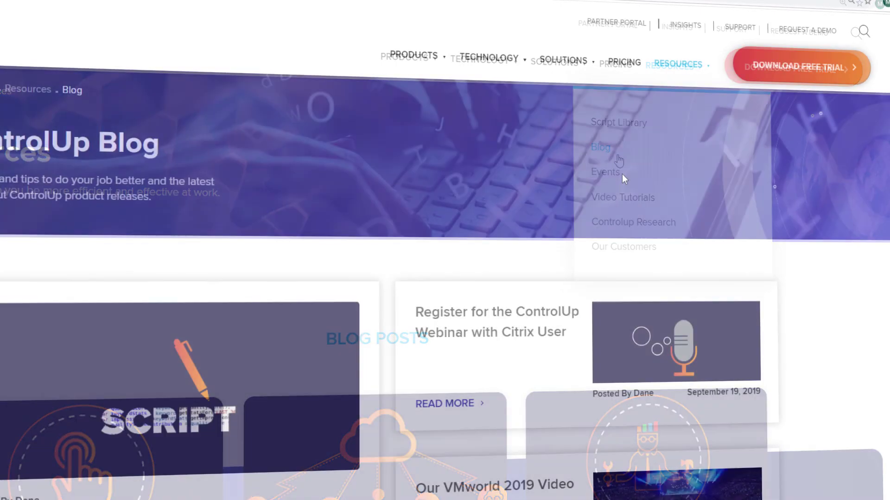